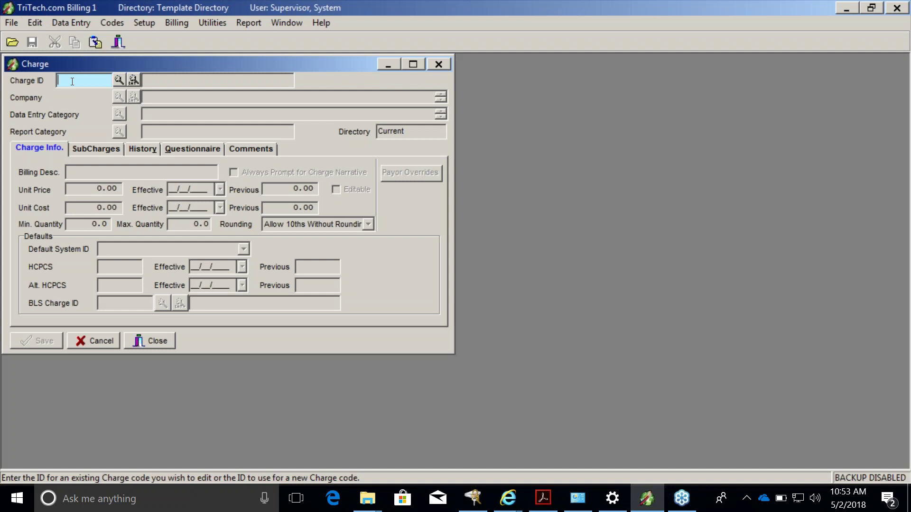
# Start a new charge code with the ID ALS2.
pyautogui.write('ALS')
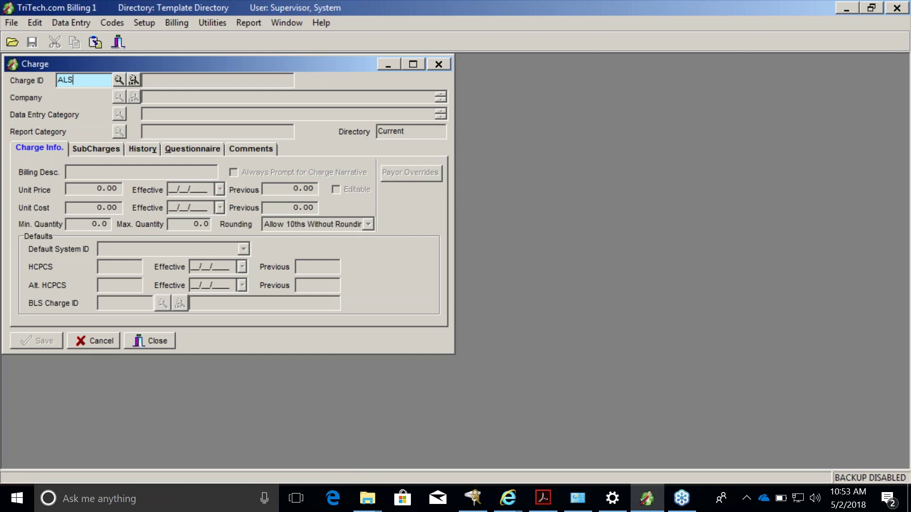
pyautogui.write('2')
pyautogui.press('Tab')
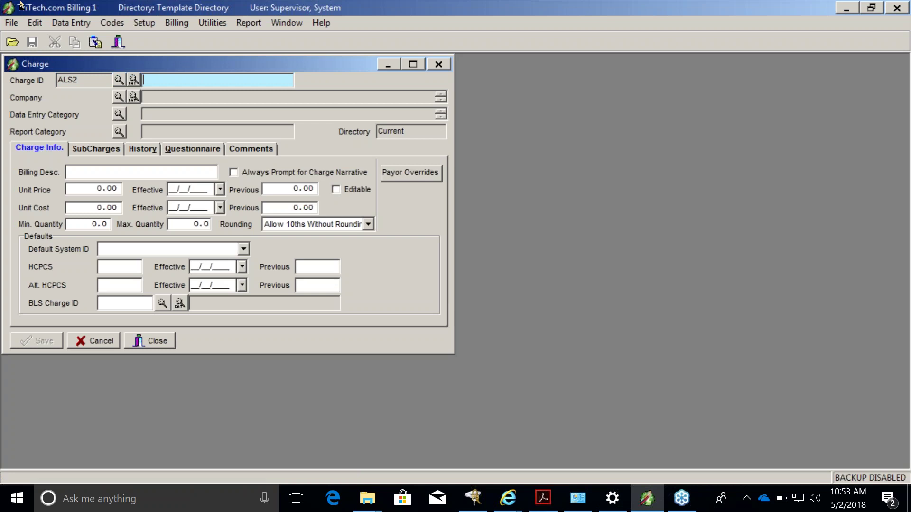
# Enter "Advanced Life Support" as the description of the ALS2 charge.
pyautogui.write('Advnced')
pyautogui.press('BackSpace')
pyautogui.press('BackSpace')
pyautogui.press('BackSpace')
pyautogui.press('BackSpace')
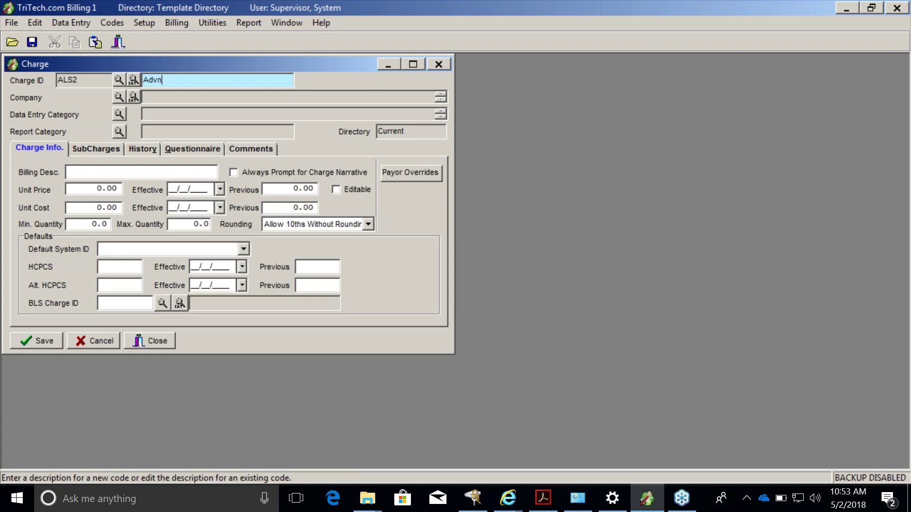
pyautogui.write('NCE')
pyautogui.press('BackSpace')
pyautogui.press('BackSpace')
pyautogui.press('BackSpace')
pyautogui.write('ANCED')
pyautogui.press('BackSpace')
pyautogui.press('BackSpace')
pyautogui.press('BackSpace')
pyautogui.press('BackSpace')
pyautogui.press('BackSpace')
pyautogui.write('anced Life SUPPO')
pyautogui.press('BackSpace')
pyautogui.press('BackSpace')
pyautogui.press('BackSpace')
pyautogui.press('BackSpace')
pyautogui.write('upport')
pyautogui.press('Tab')
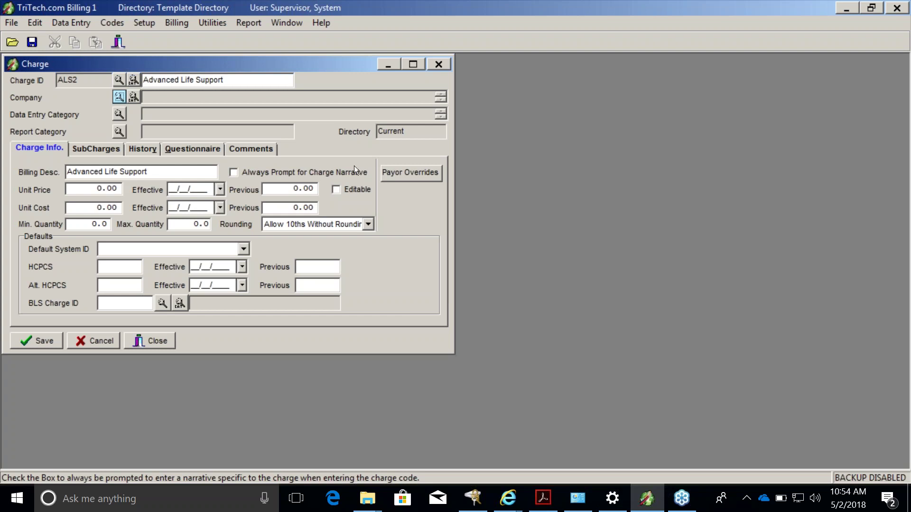
# Enable always prompting for the charge narrative and set the unit price to 500.00.
pyautogui.click(233, 172)
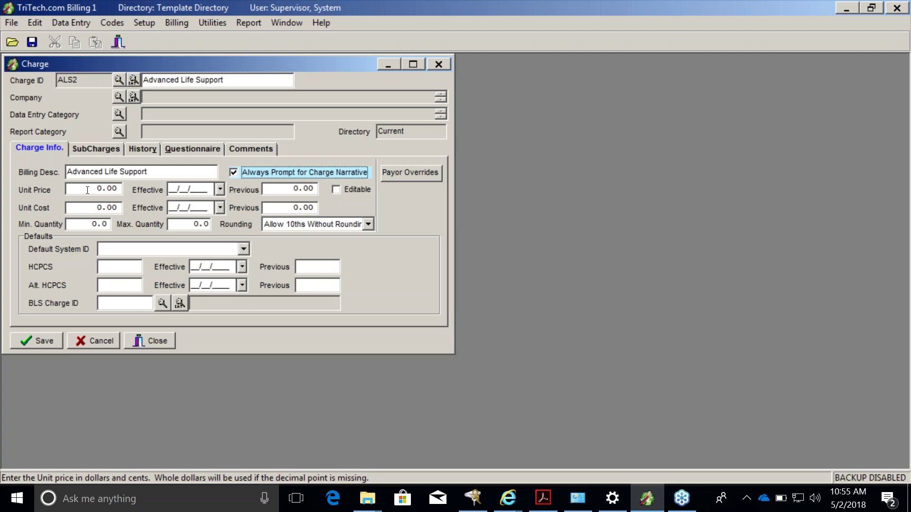
pyautogui.click(88, 191)
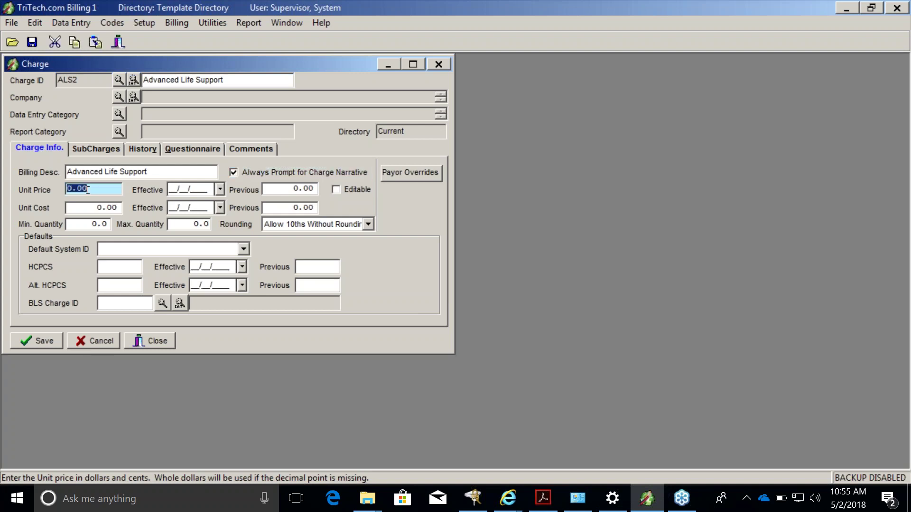
pyautogui.write('500.')
pyautogui.press('Tab')
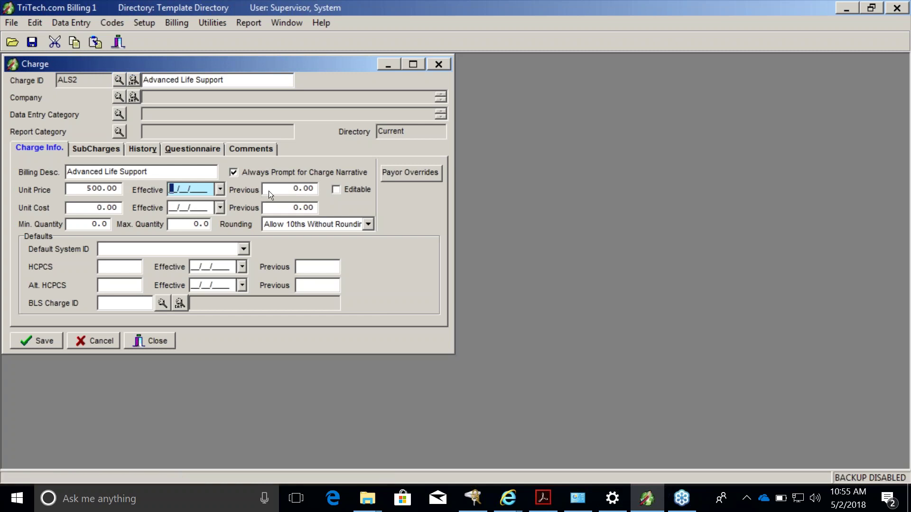
# Make the unit price of the ALS2 charge editable, leaving its effective date and previous price unset.
pyautogui.click(285, 190)
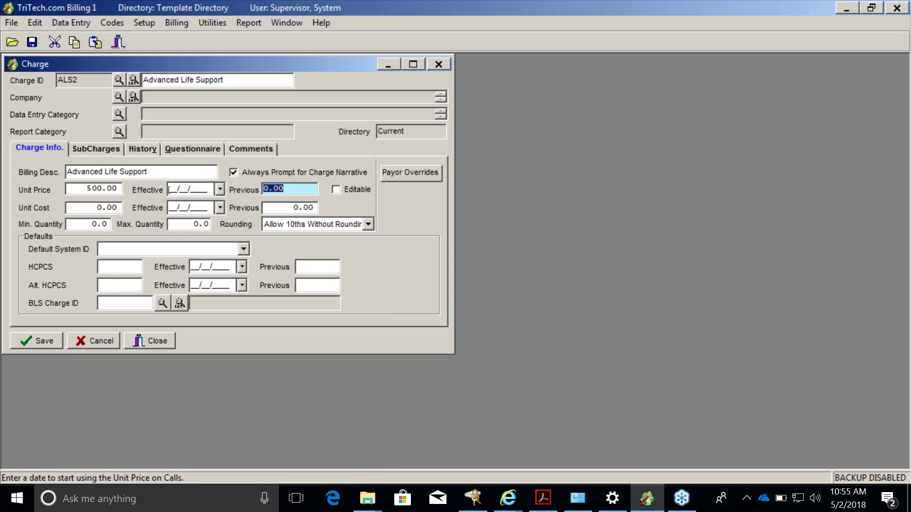
pyautogui.click(170, 190)
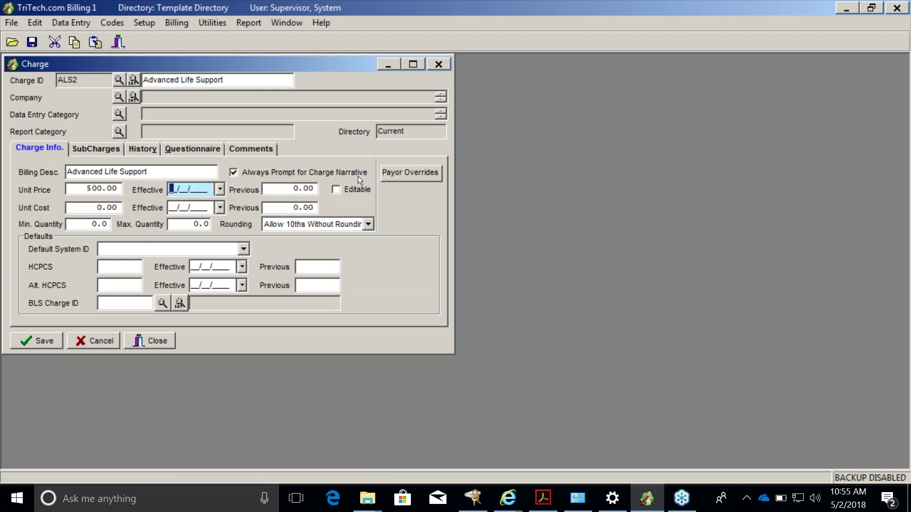
pyautogui.click(338, 190)
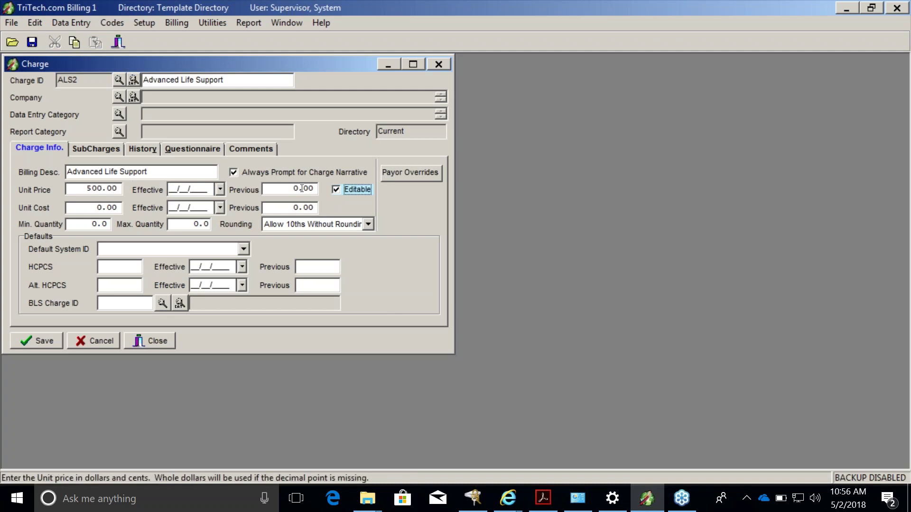
pyautogui.click(278, 189)
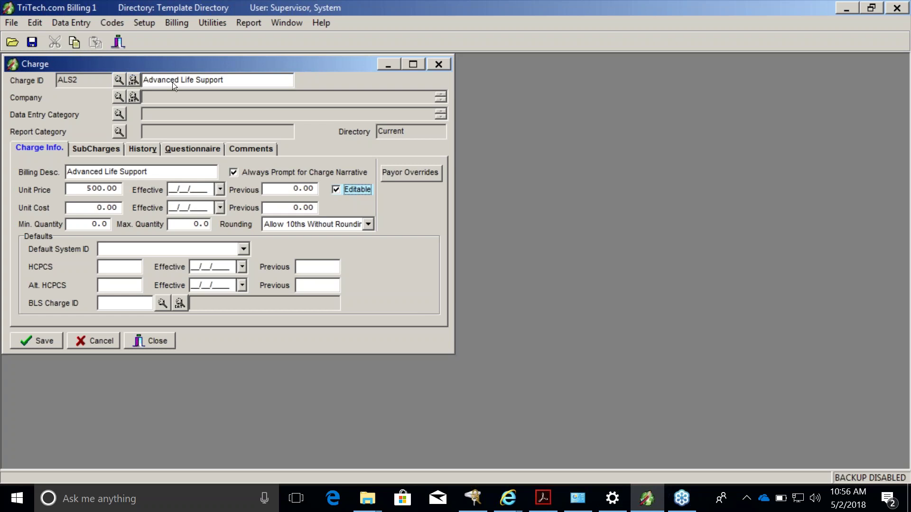
pyautogui.click(94, 205)
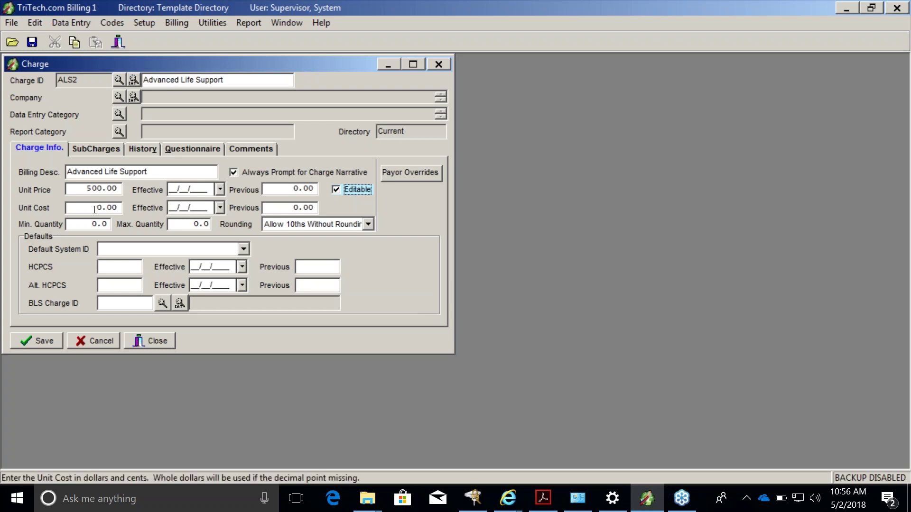
pyautogui.click(94, 210)
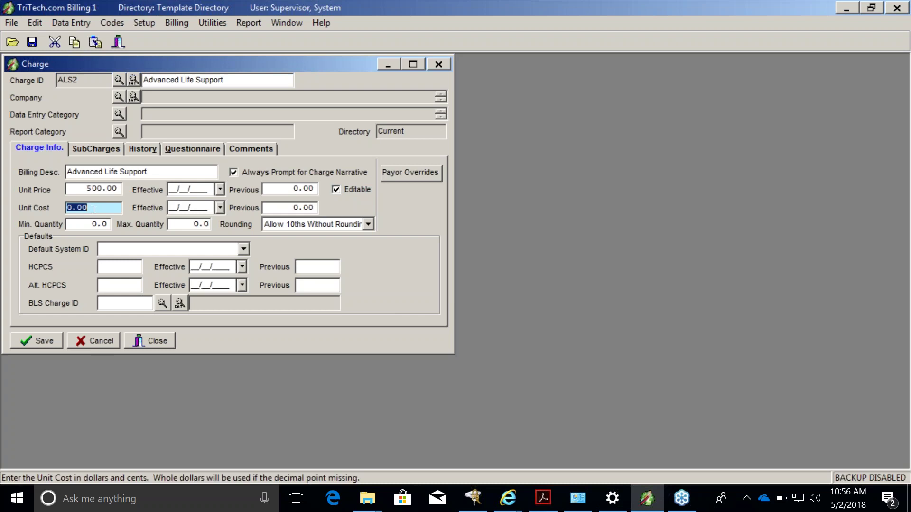
pyautogui.click(83, 188)
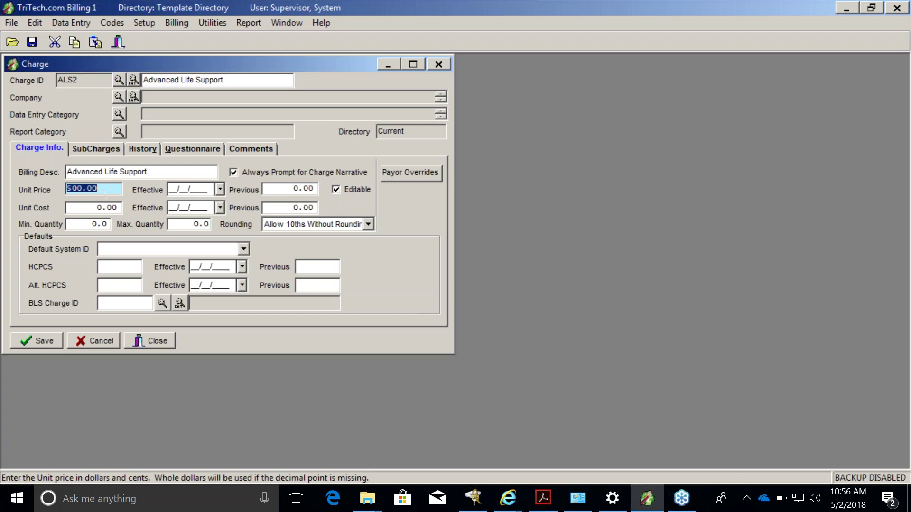
pyautogui.click(103, 207)
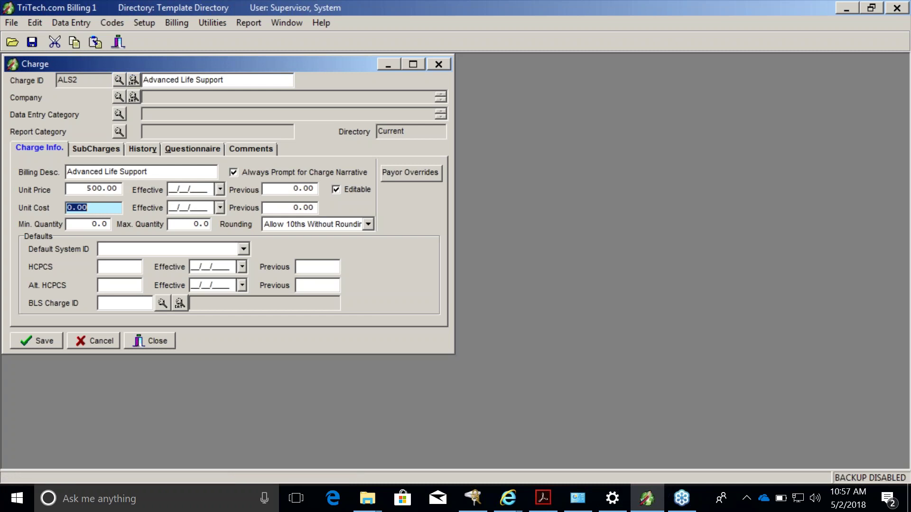
pyautogui.click(94, 224)
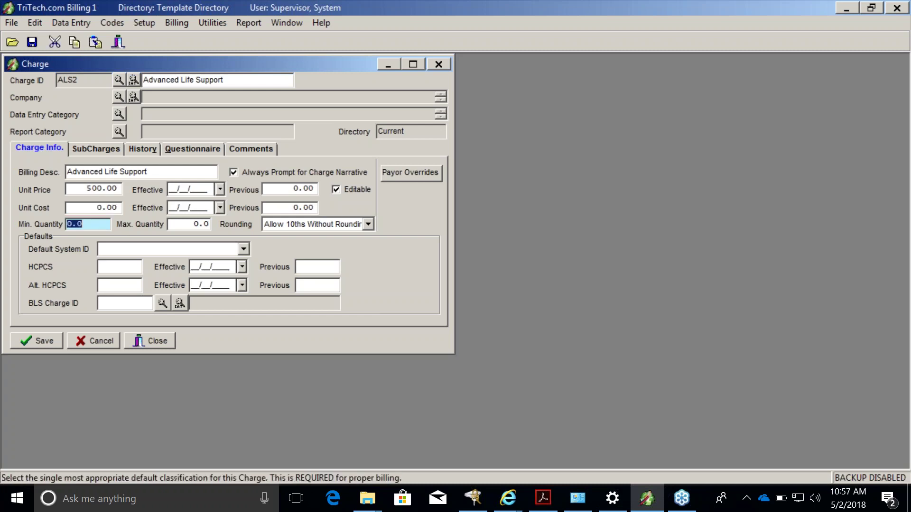
pyautogui.click(185, 224)
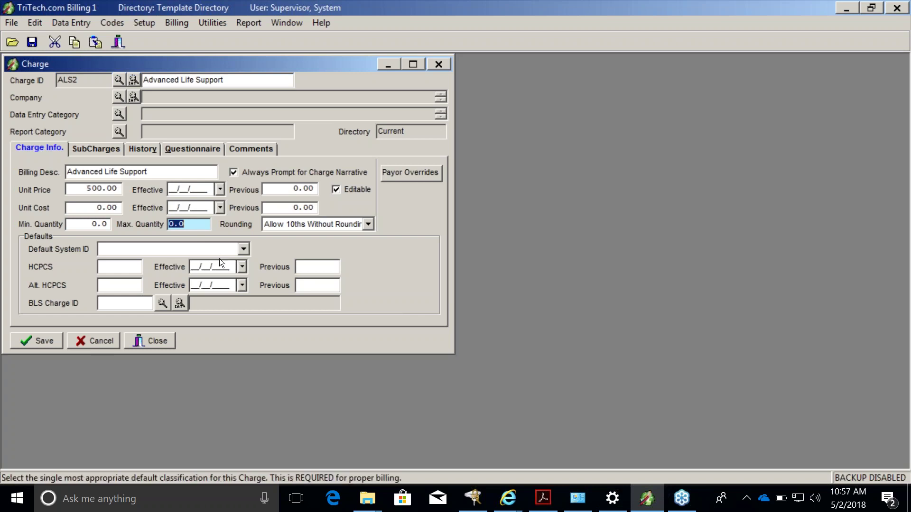
# Set the charge's rounding option to CMS Mileage Rounding.
pyautogui.click(367, 225)
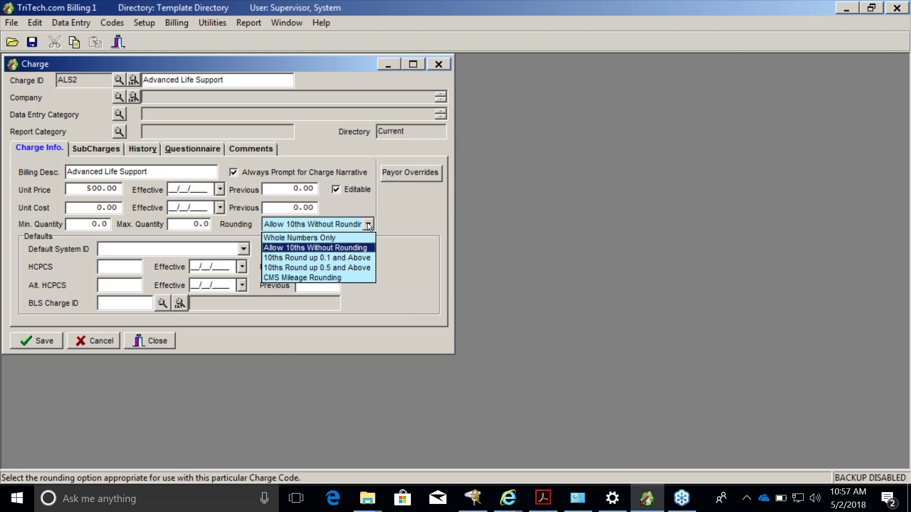
pyautogui.click(295, 226)
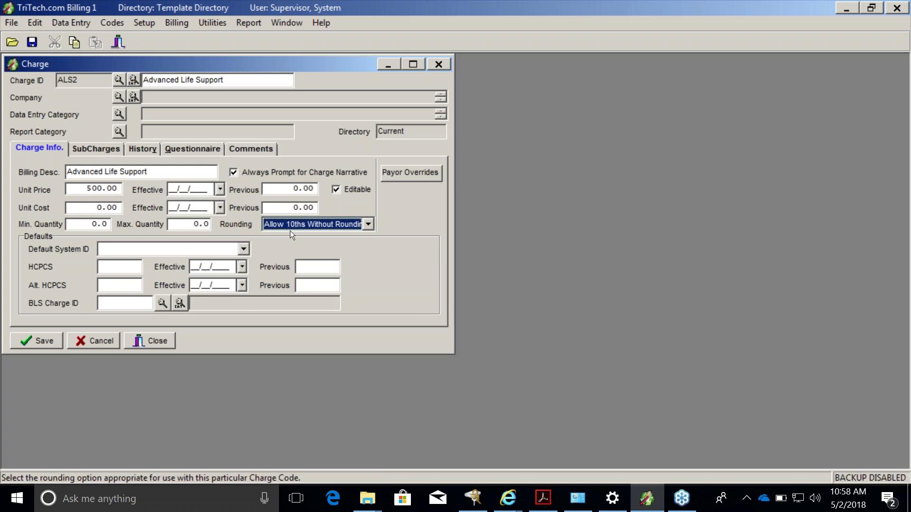
pyautogui.click(368, 225)
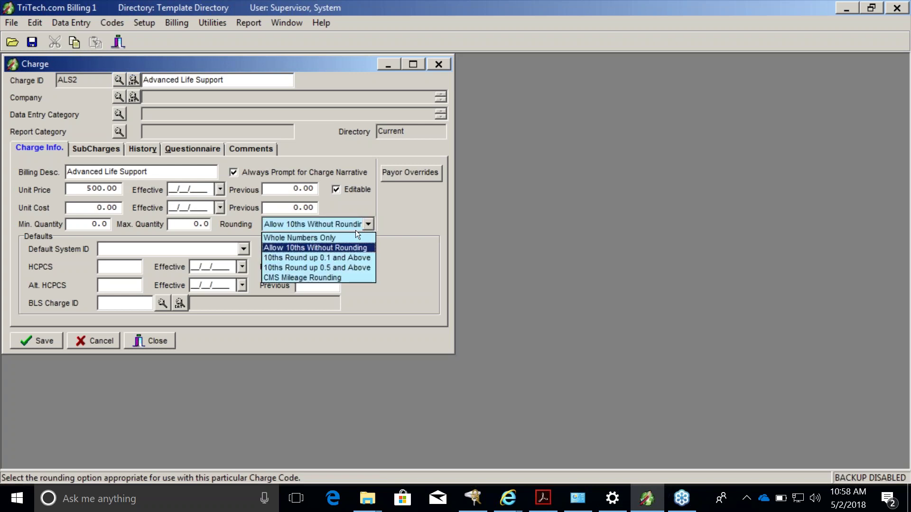
pyautogui.click(316, 278)
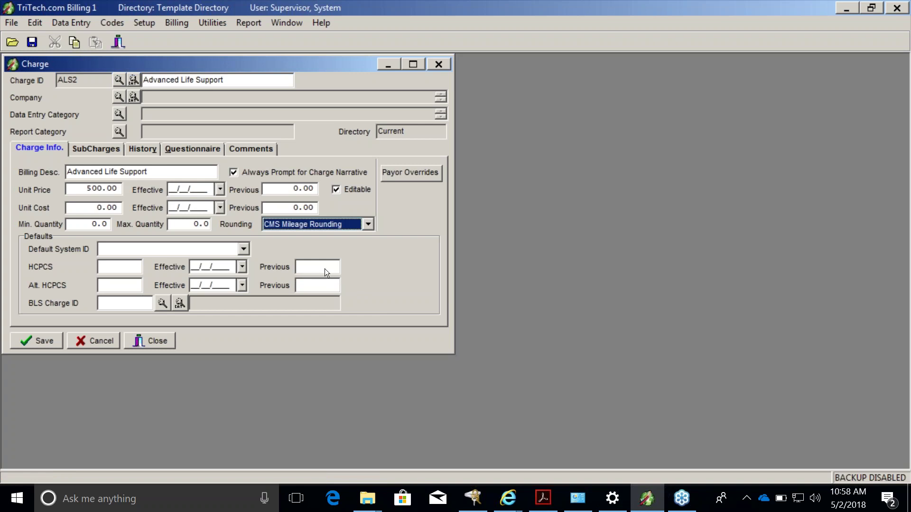
# Set the charge's rounding option to Whole Numbers Only.
pyautogui.click(369, 225)
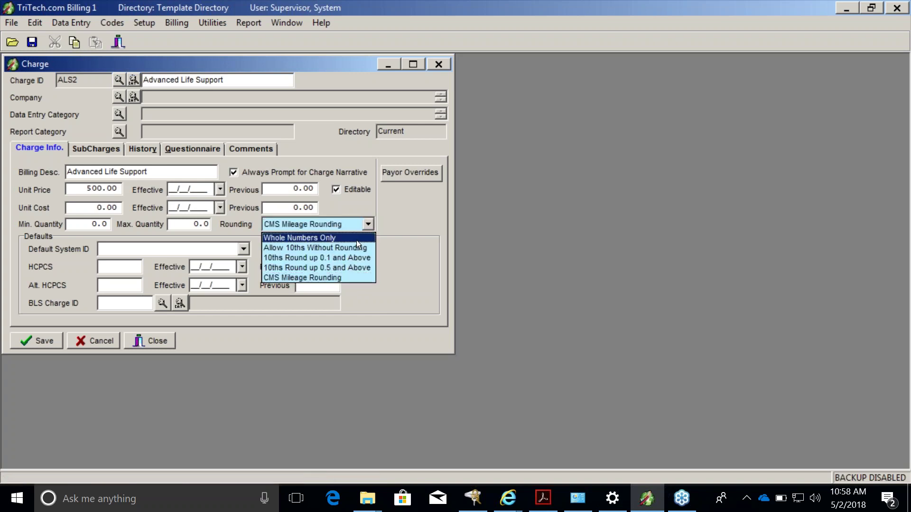
pyautogui.click(357, 241)
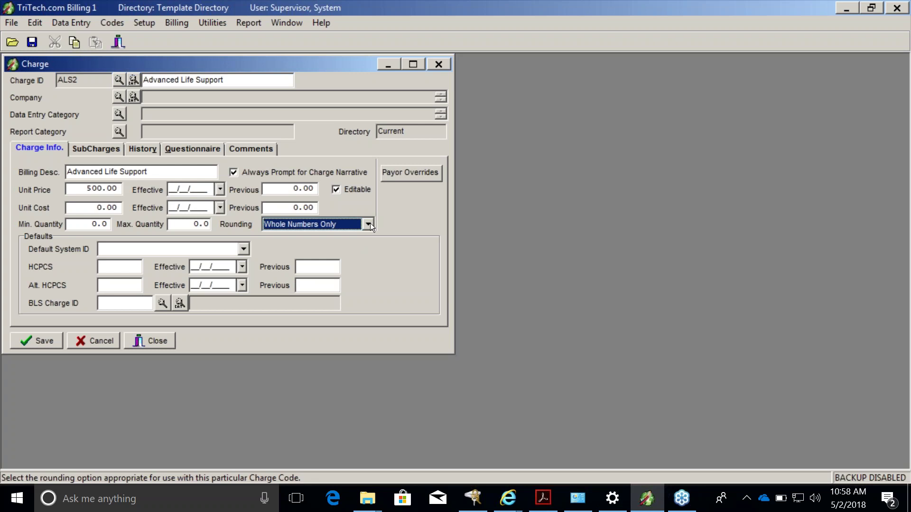
pyautogui.click(369, 225)
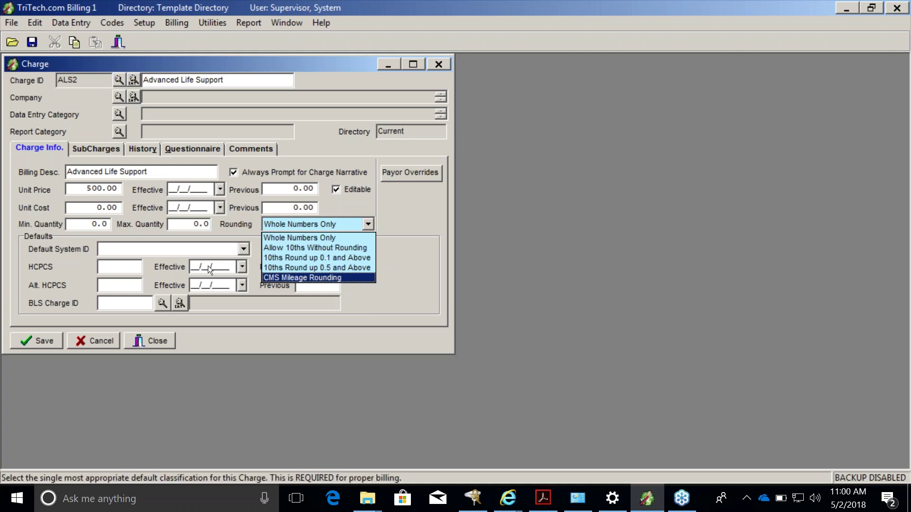
pyautogui.click(195, 246)
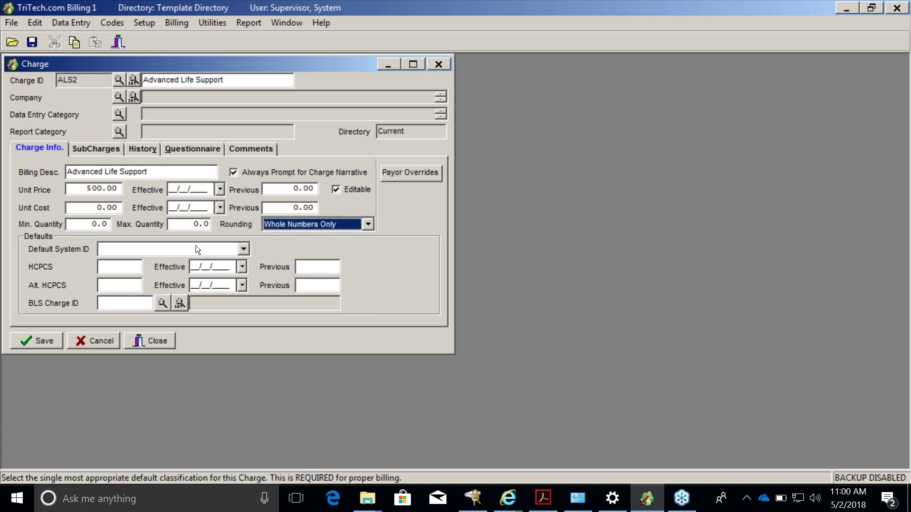
# Examine the classifications available as the charge's Default System ID without selecting one.
pyautogui.click(243, 250)
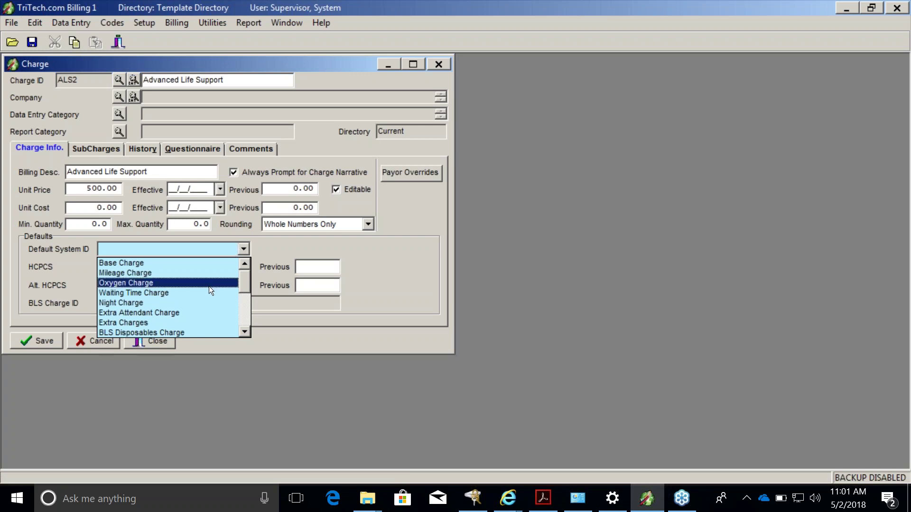
pyautogui.click(245, 333)
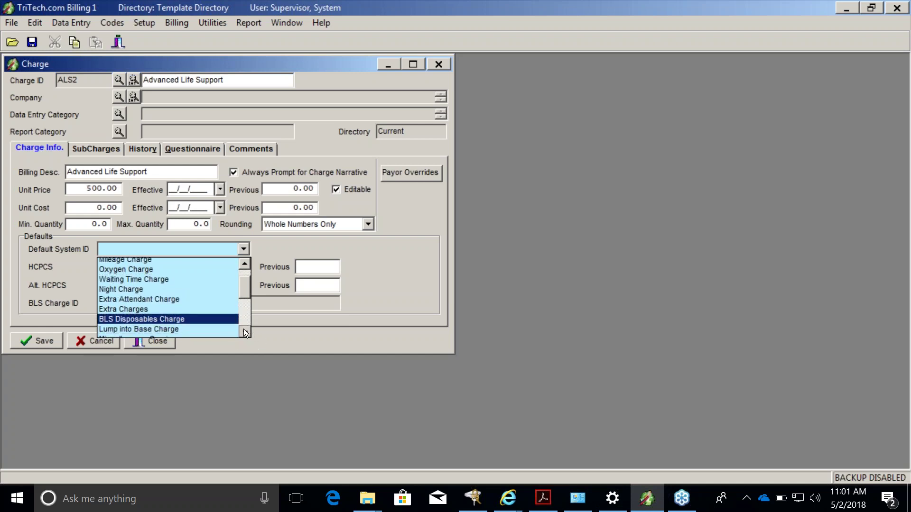
pyautogui.click(245, 332)
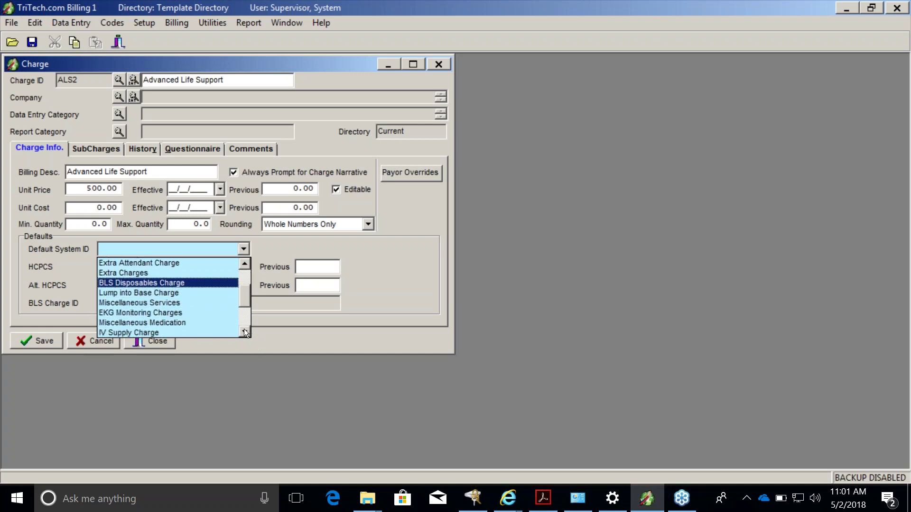
pyautogui.click(245, 333)
pyautogui.click(246, 332)
pyautogui.click(245, 332)
pyautogui.click(245, 333)
pyautogui.click(246, 333)
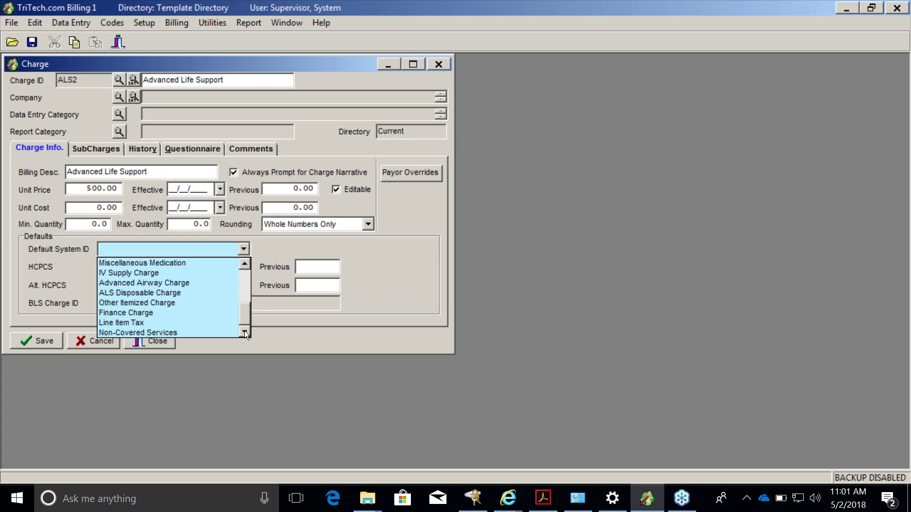
pyautogui.click(245, 262)
pyautogui.click(245, 265)
pyautogui.click(245, 265)
pyautogui.click(245, 264)
pyautogui.click(245, 265)
pyautogui.click(245, 265)
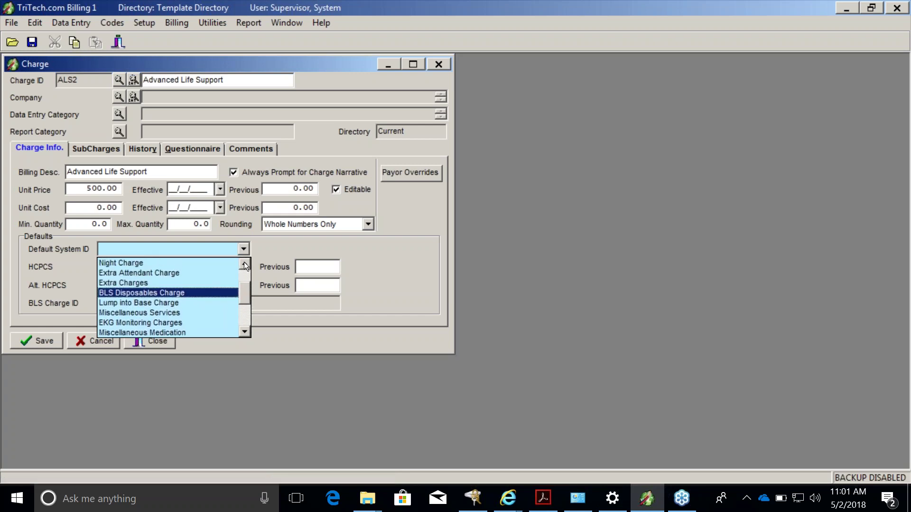
pyautogui.click(245, 265)
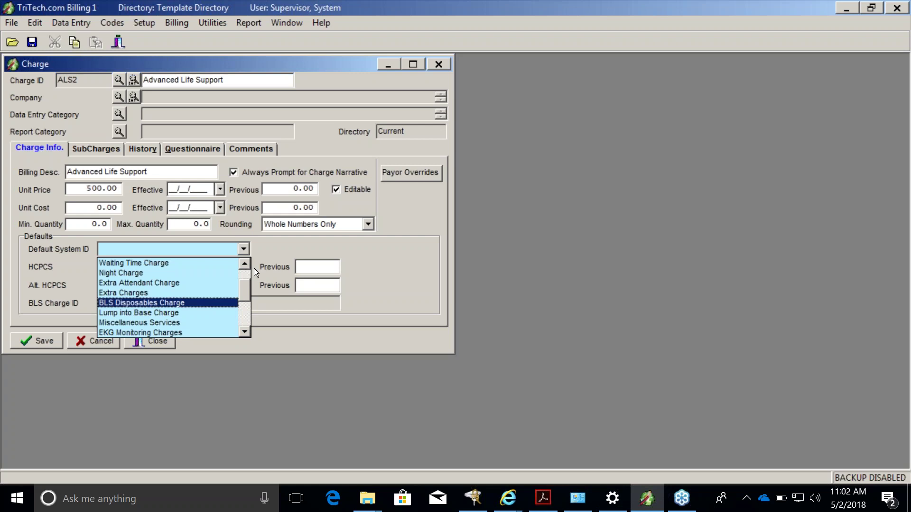
pyautogui.click(387, 282)
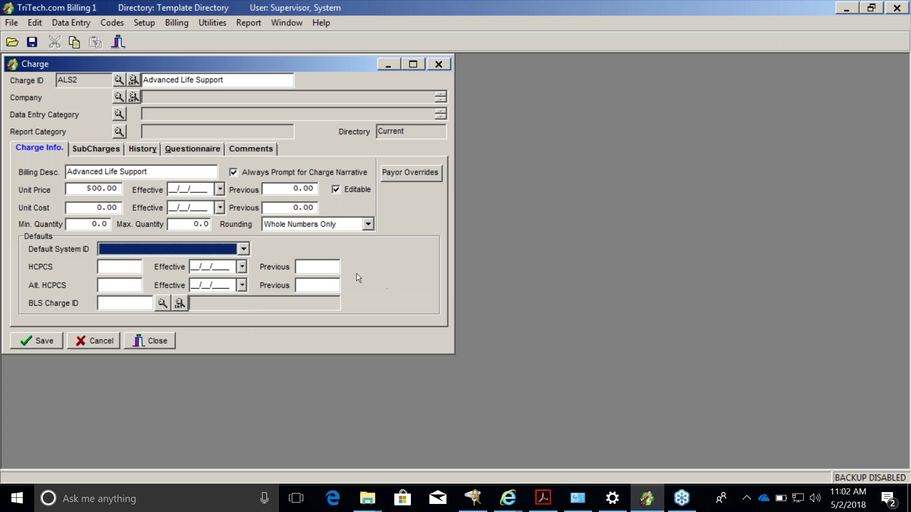
pyautogui.click(106, 267)
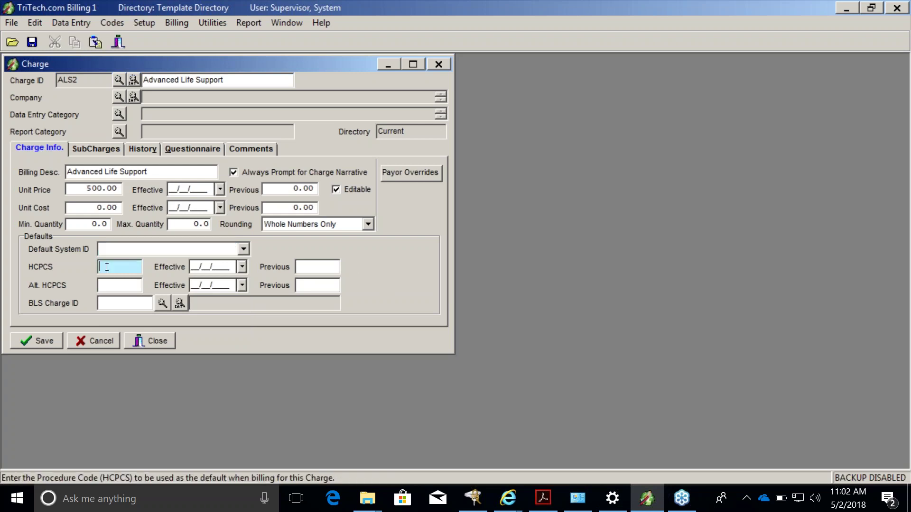
pyautogui.click(193, 267)
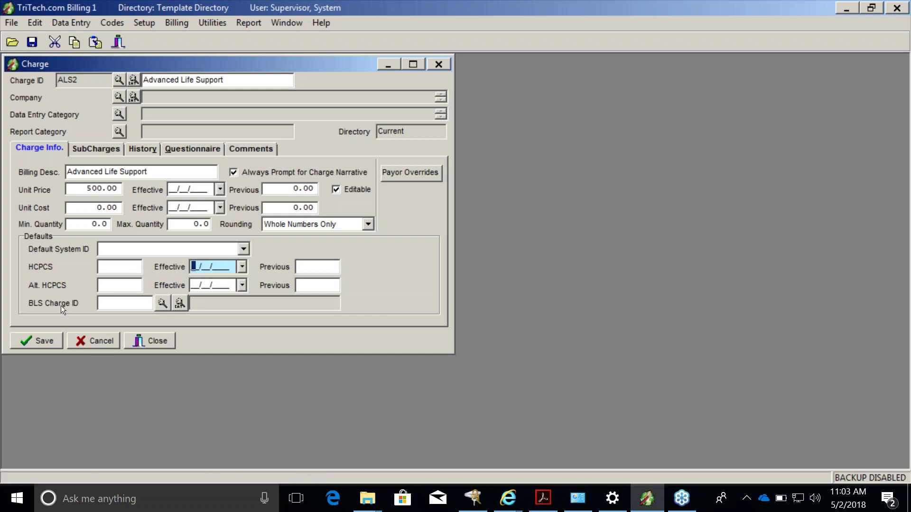
# Start a payor override for the ALS2 charge with Payor ID CARE and System ID Base Charge.
pyautogui.click(398, 178)
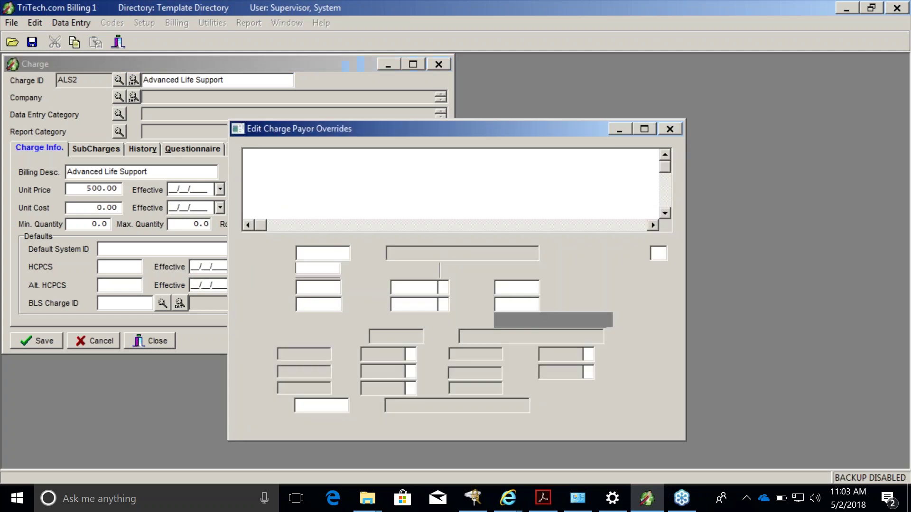
pyautogui.click(324, 253)
pyautogui.write('C')
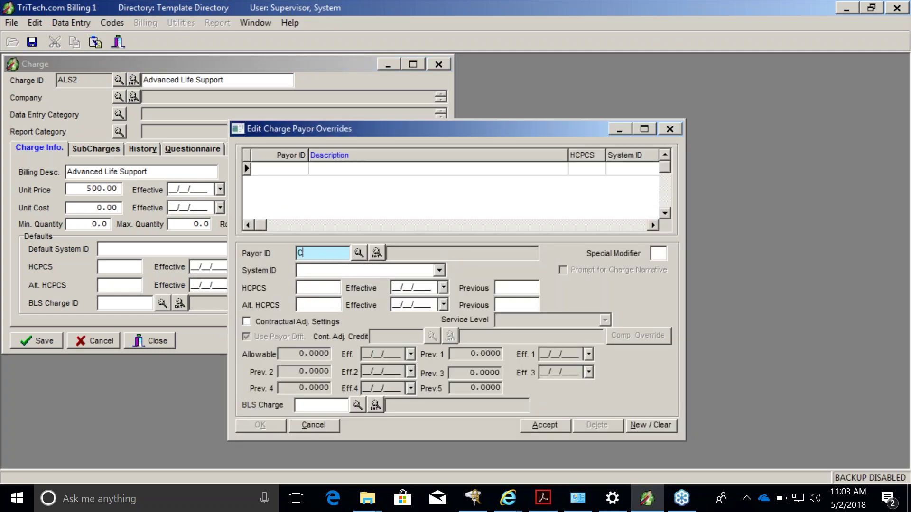
pyautogui.write('ARE')
pyautogui.press('Tab')
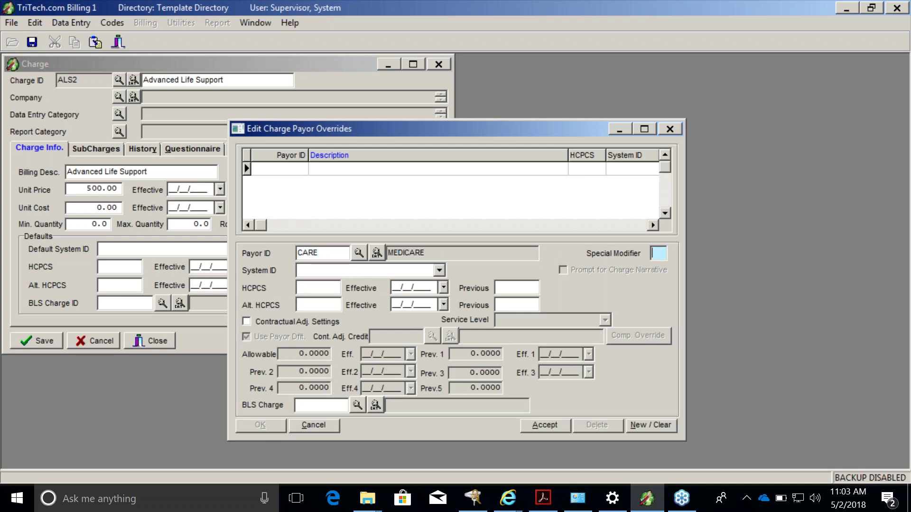
pyautogui.click(442, 270)
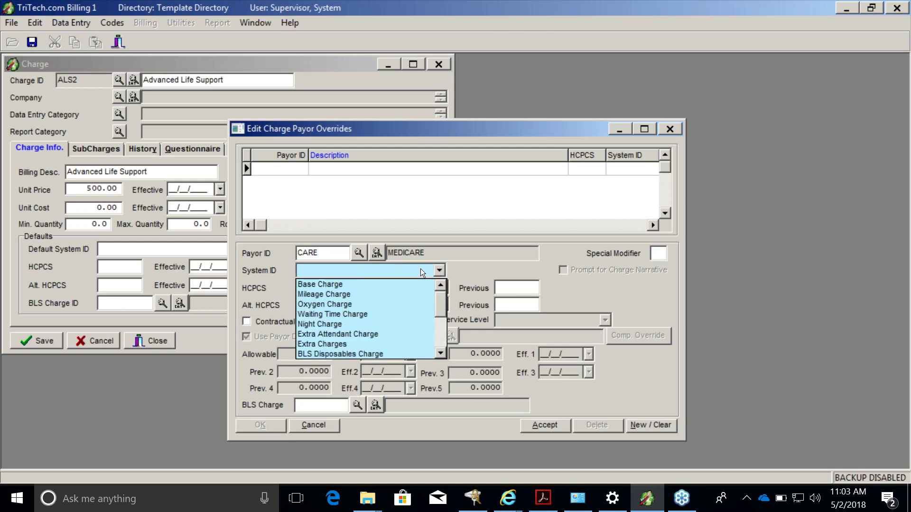
pyautogui.click(341, 285)
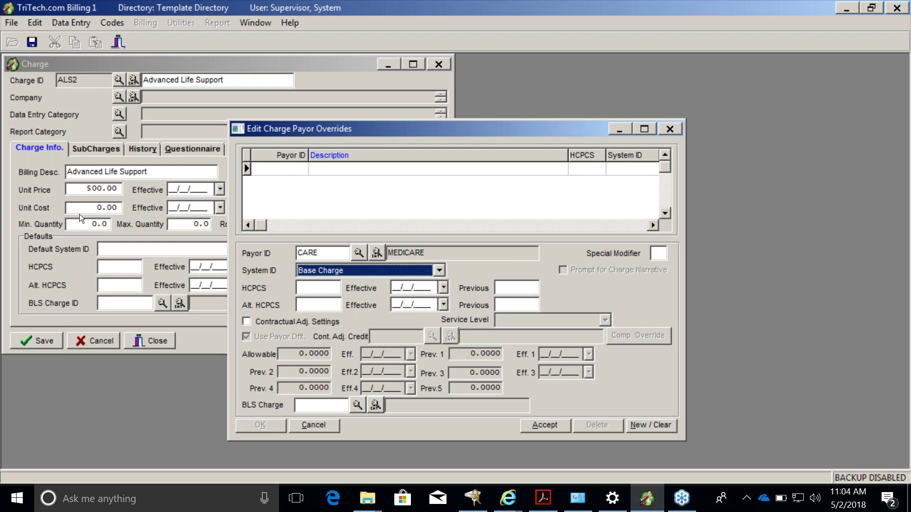
# Enter GW as the Medicare override's special modifier and accept the override into the list.
pyautogui.click(657, 255)
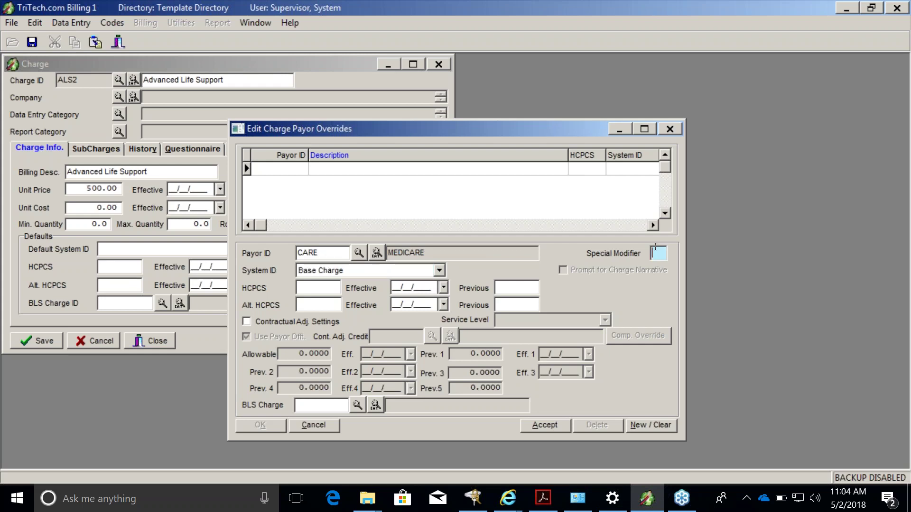
pyautogui.write('GW')
pyautogui.click(551, 423)
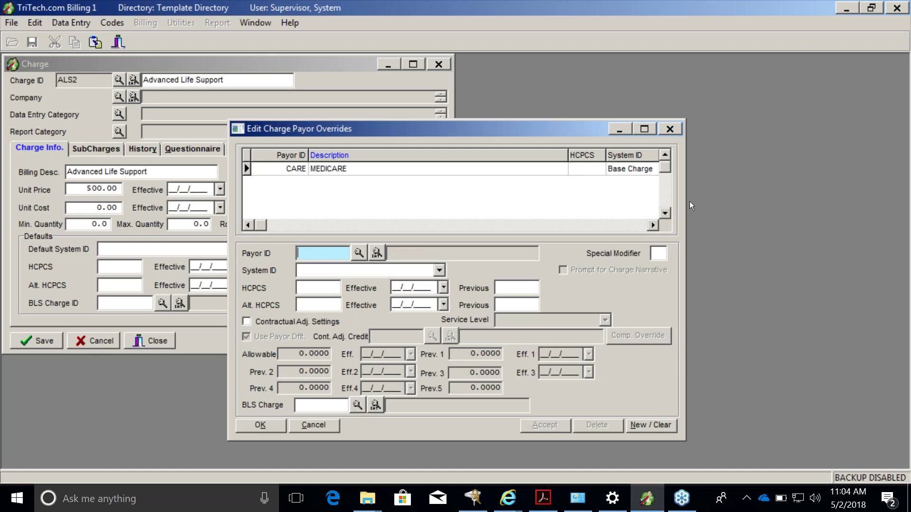
# Widen the payor overrides window and show the list's Allowable Amount column, and cancel the overrides without keeping the changes.
pyautogui.moveTo(685, 209); pyautogui.dragTo(788, 209)
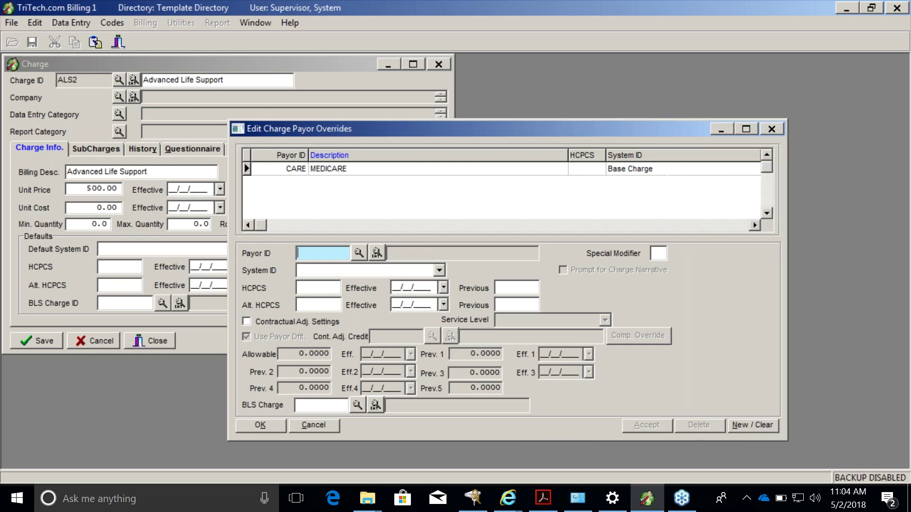
pyautogui.click(576, 161)
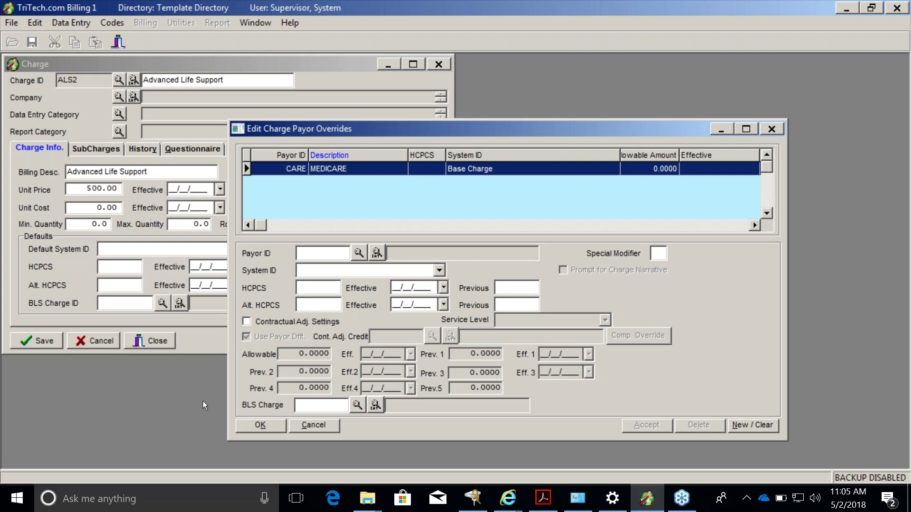
pyautogui.click(314, 426)
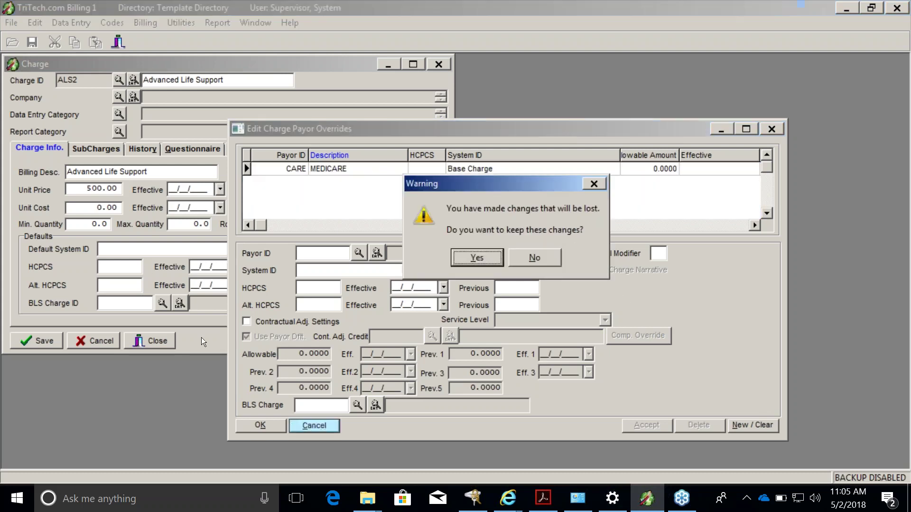
pyautogui.click(534, 257)
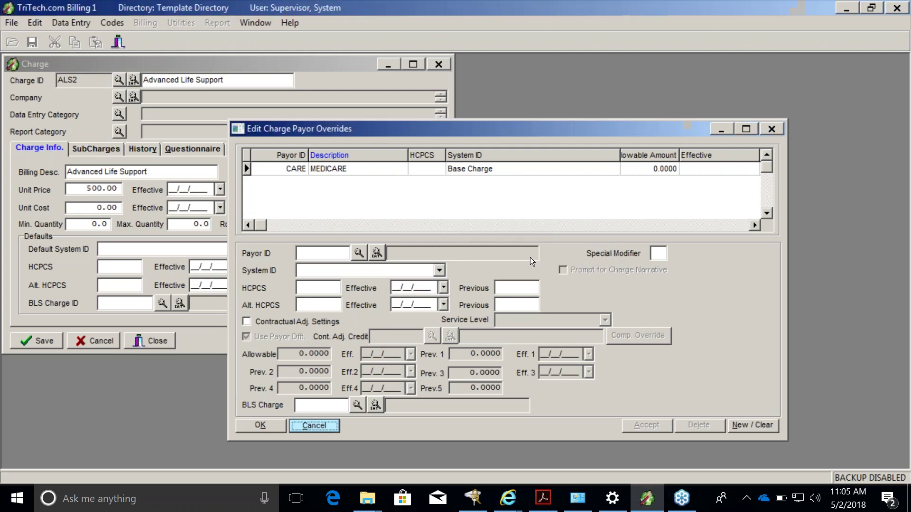